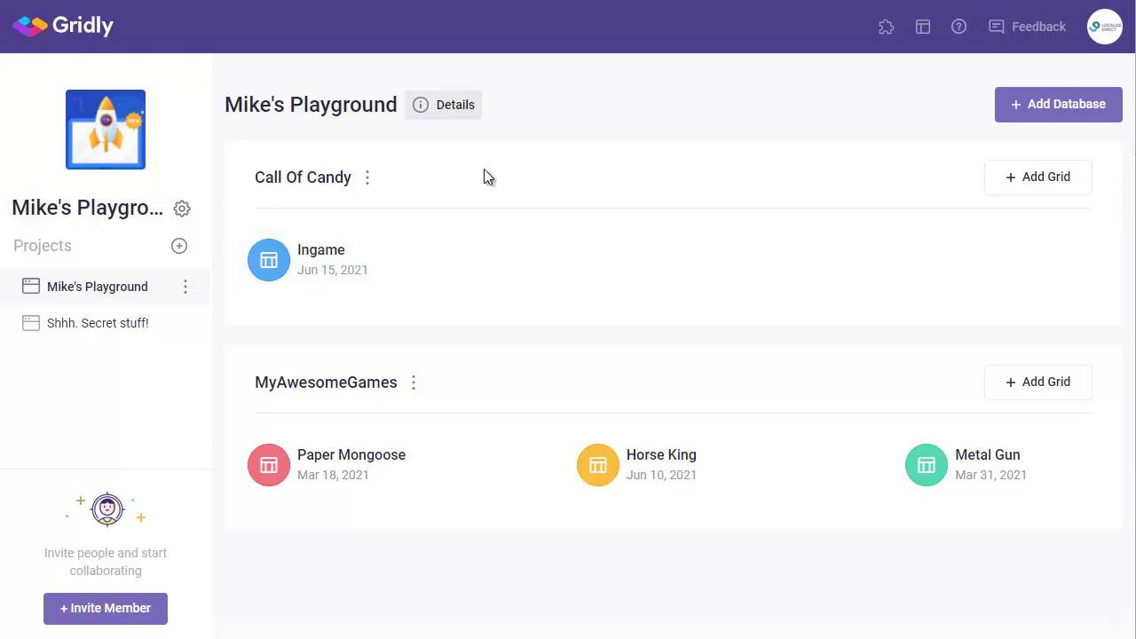
Step: Install the memoQ add-on and check its connection type options, keeping memoQ cloud selected
left_click(887, 27)
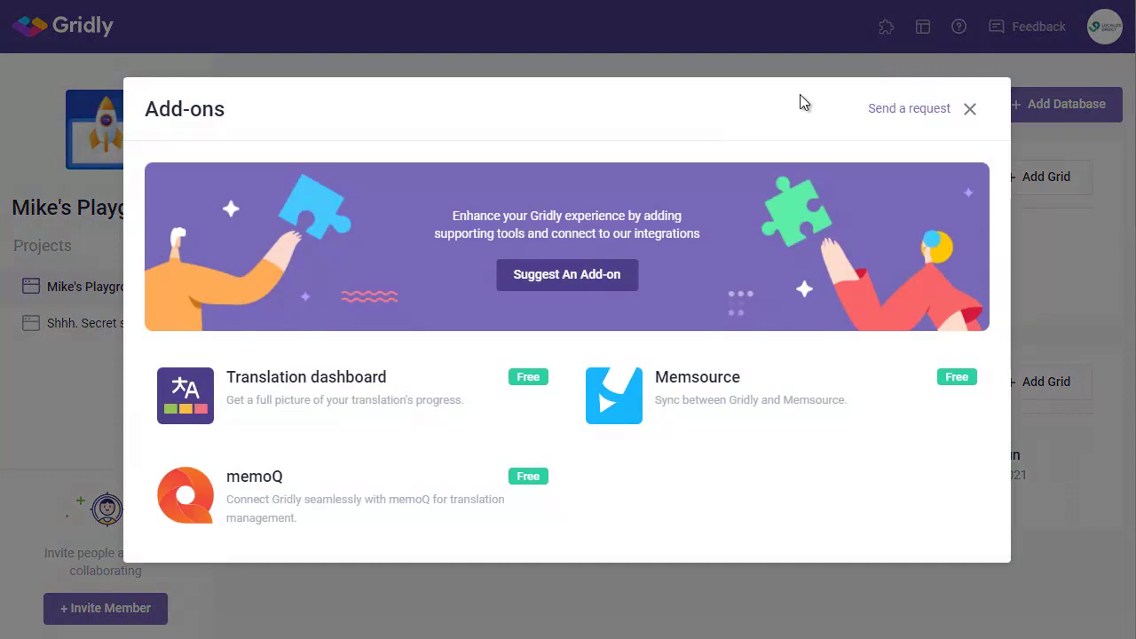
left_click(321, 489)
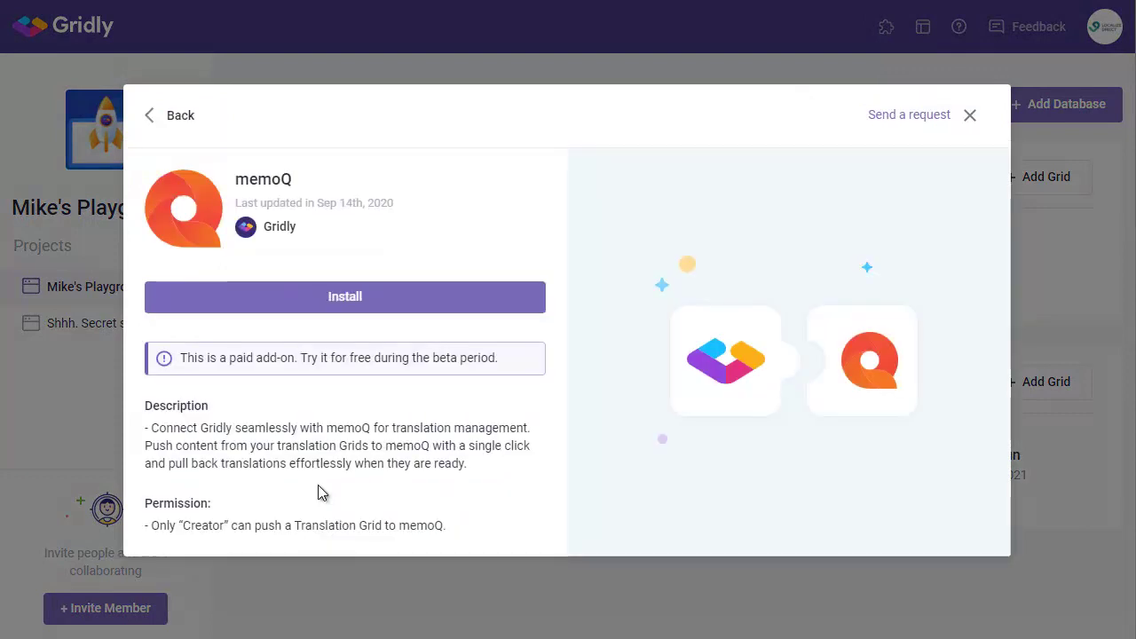
left_click(365, 299)
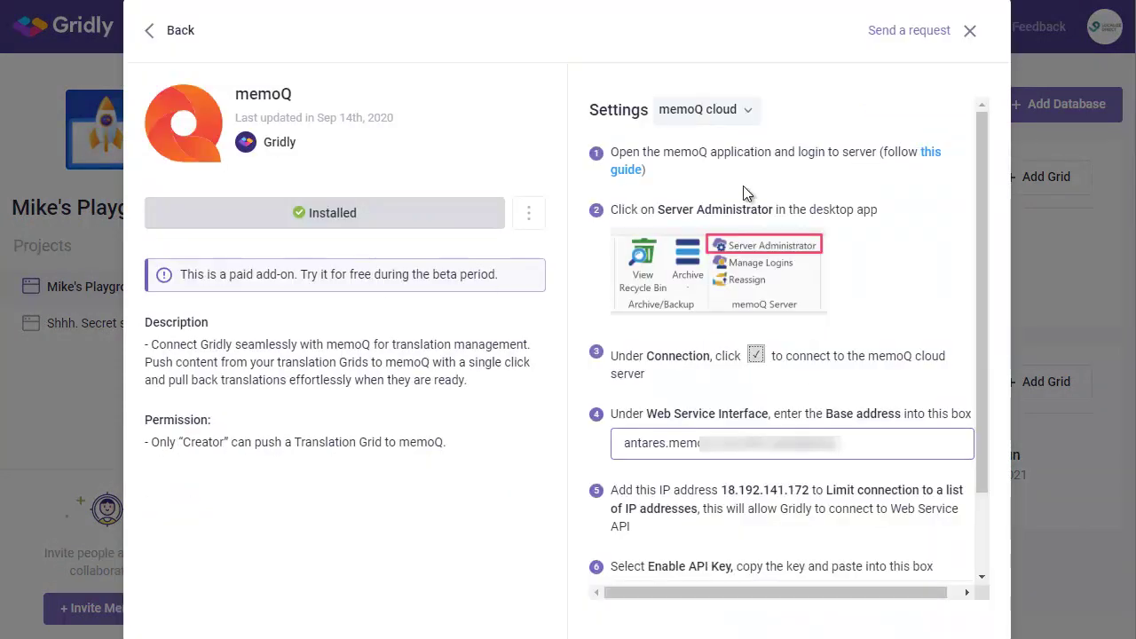
left_click(733, 119)
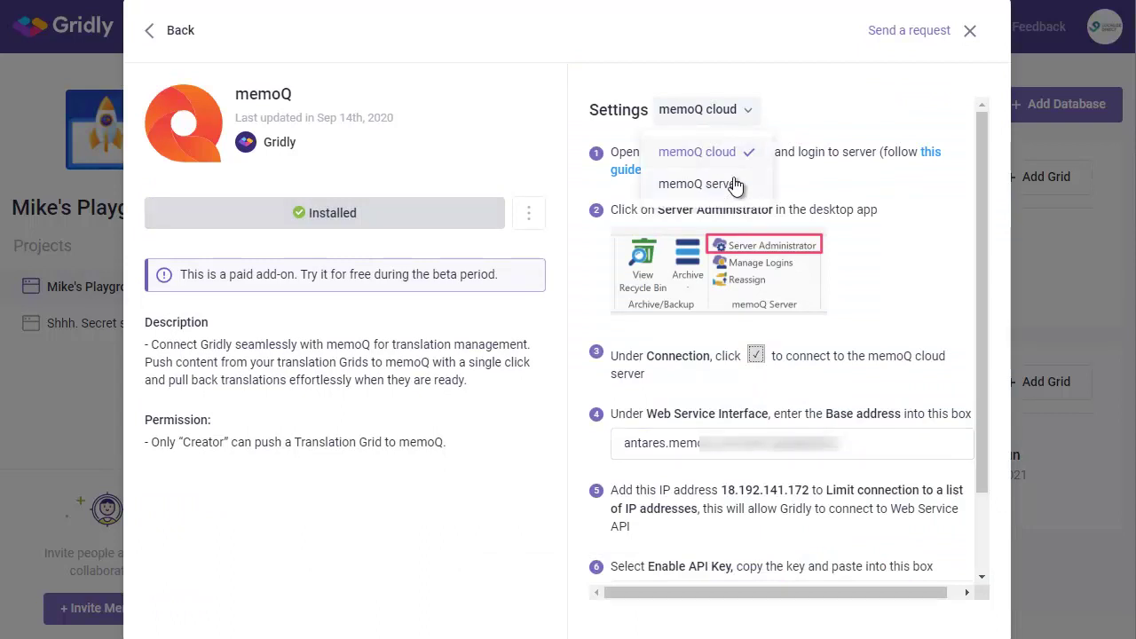
left_click(791, 113)
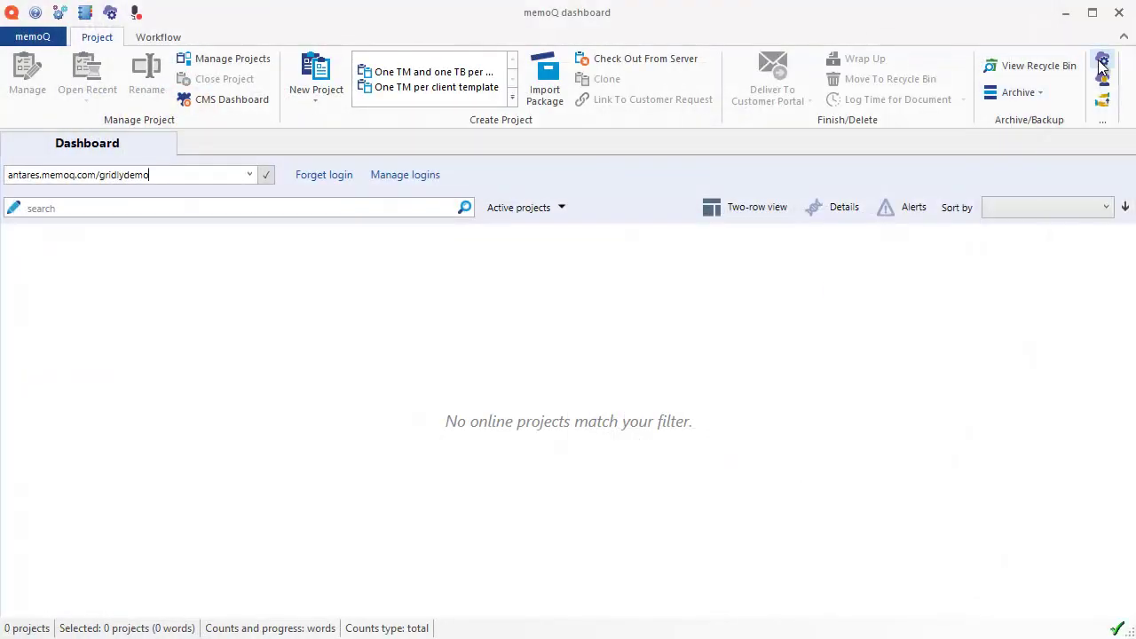
Step: Switch to the memoQ desktop app, connect Server Administrator to the server, and select the API key in the Web Service interface settings
left_click(1101, 60)
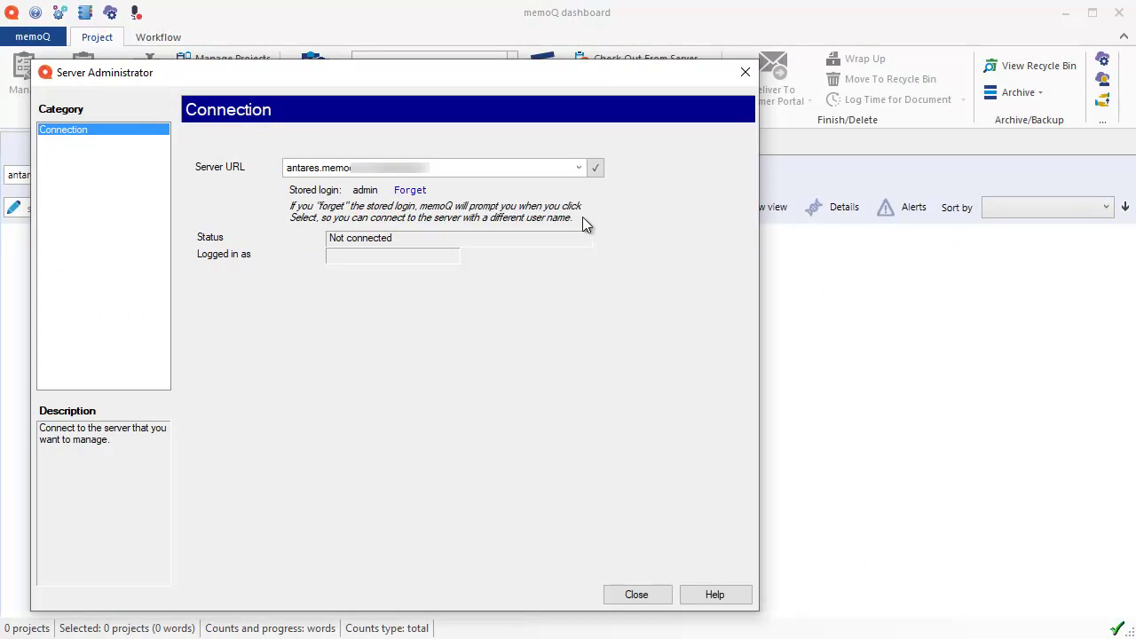
left_click(594, 168)
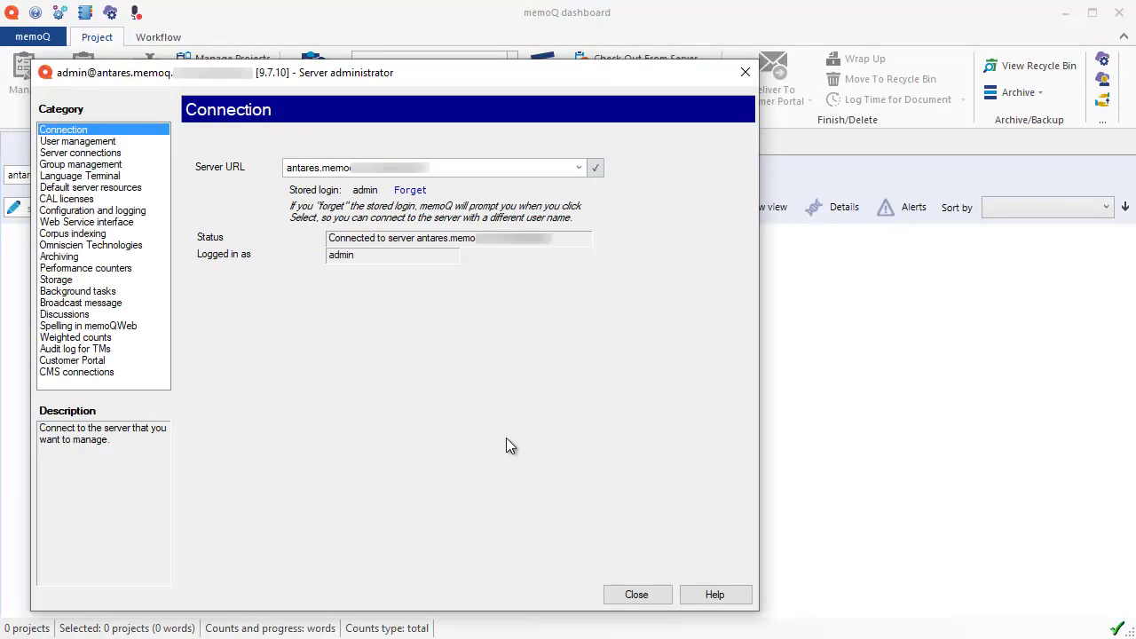
left_click(105, 224)
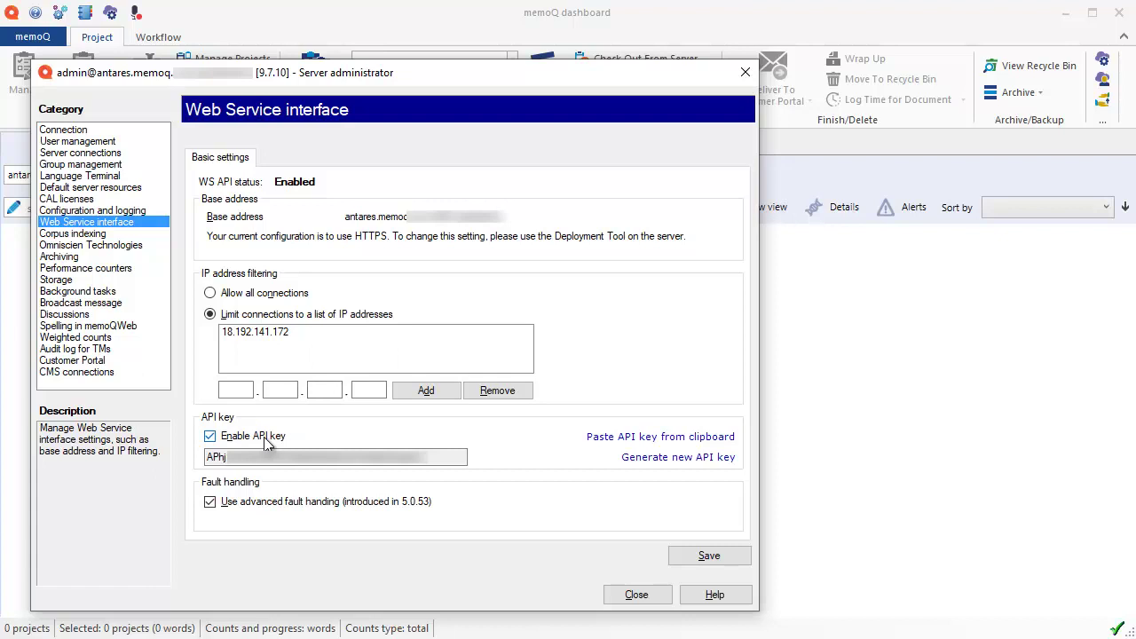
left_click(298, 460)
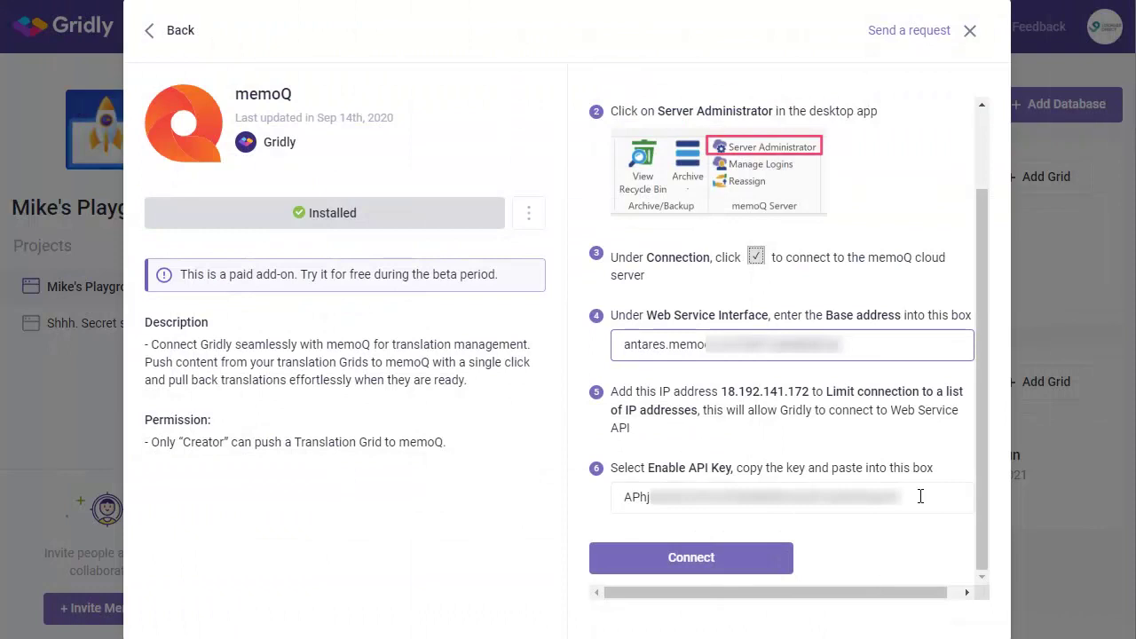
Step: Return to Gridly, fill in the API key in the memoQ add-on settings, and connect the add-on
left_click(920, 496)
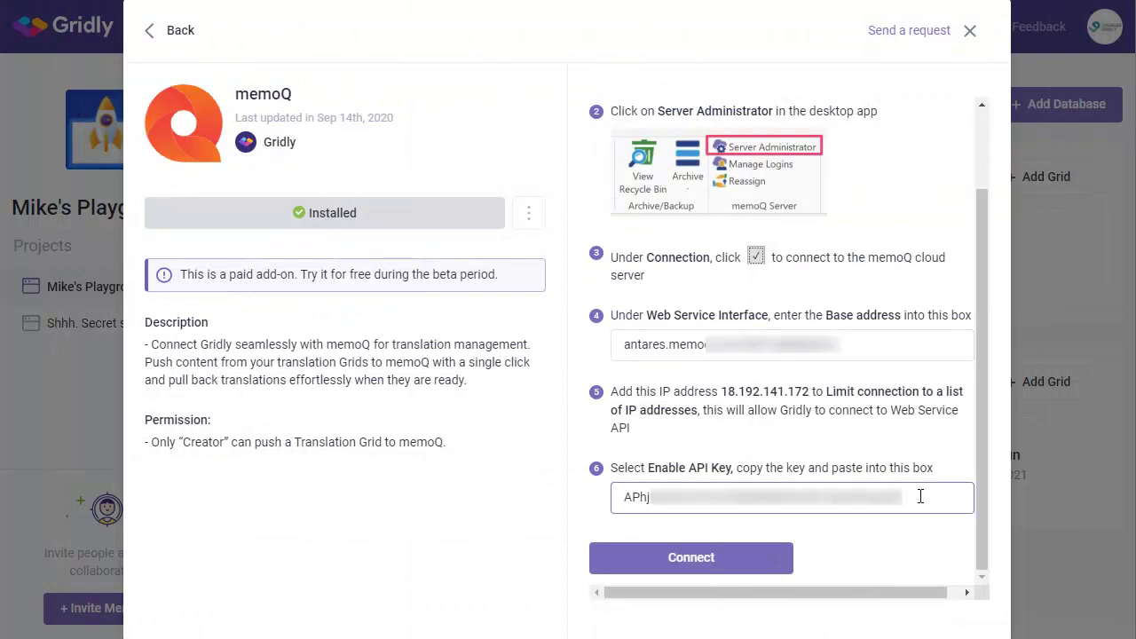
left_click(706, 561)
left_click(970, 116)
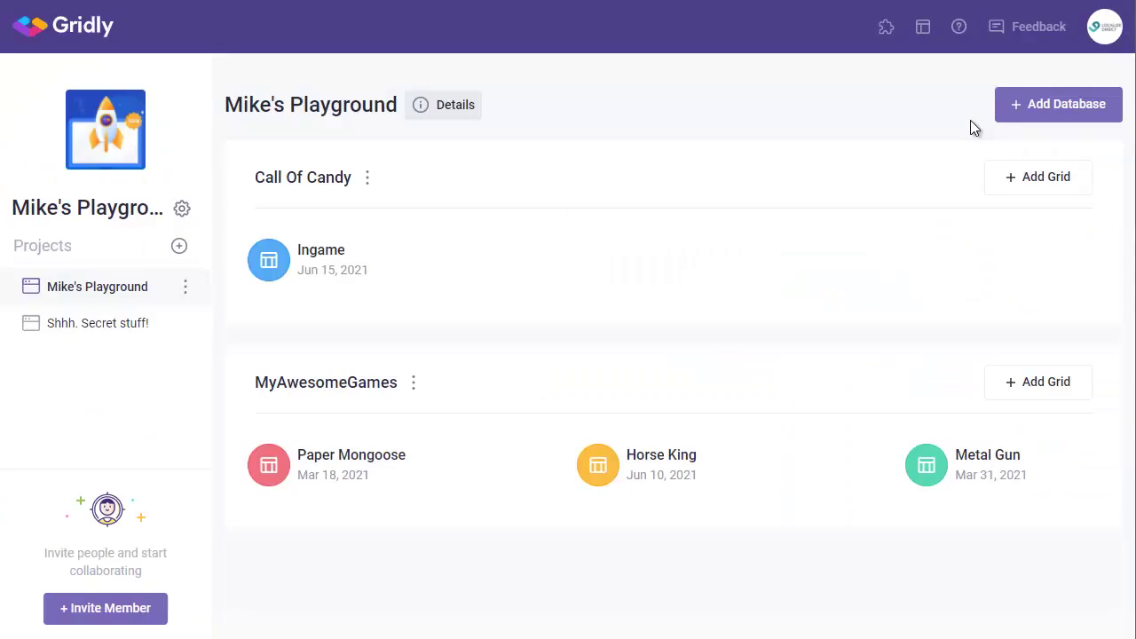
Step: Open the Ingame grid of the Call Of Candy database and examine its column dependencies and view filter
left_click(344, 264)
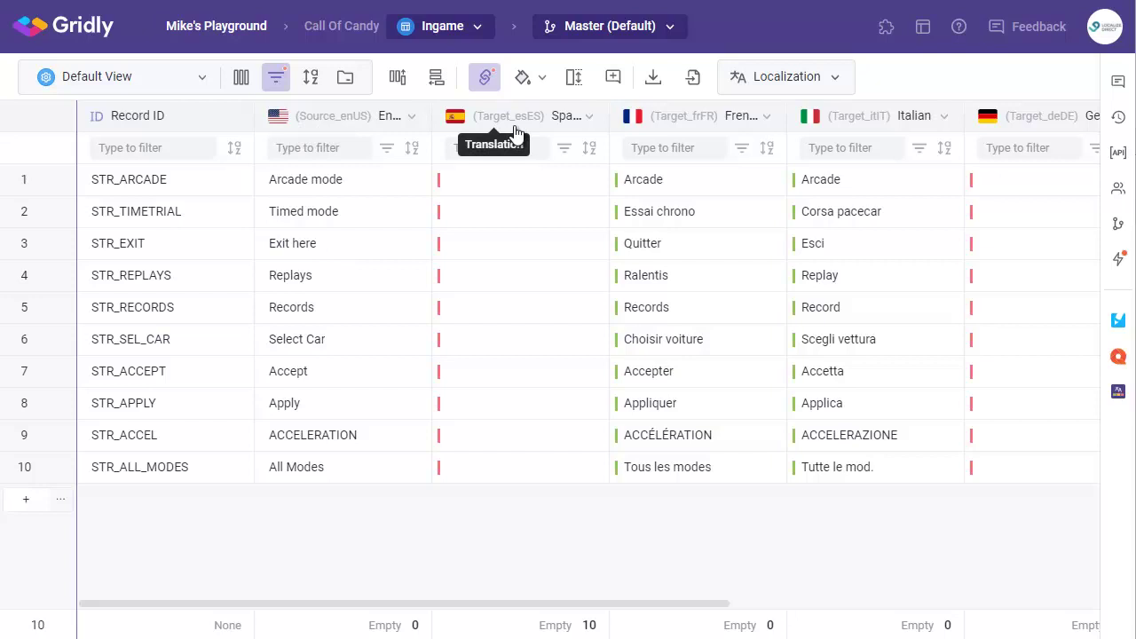
left_click(484, 78)
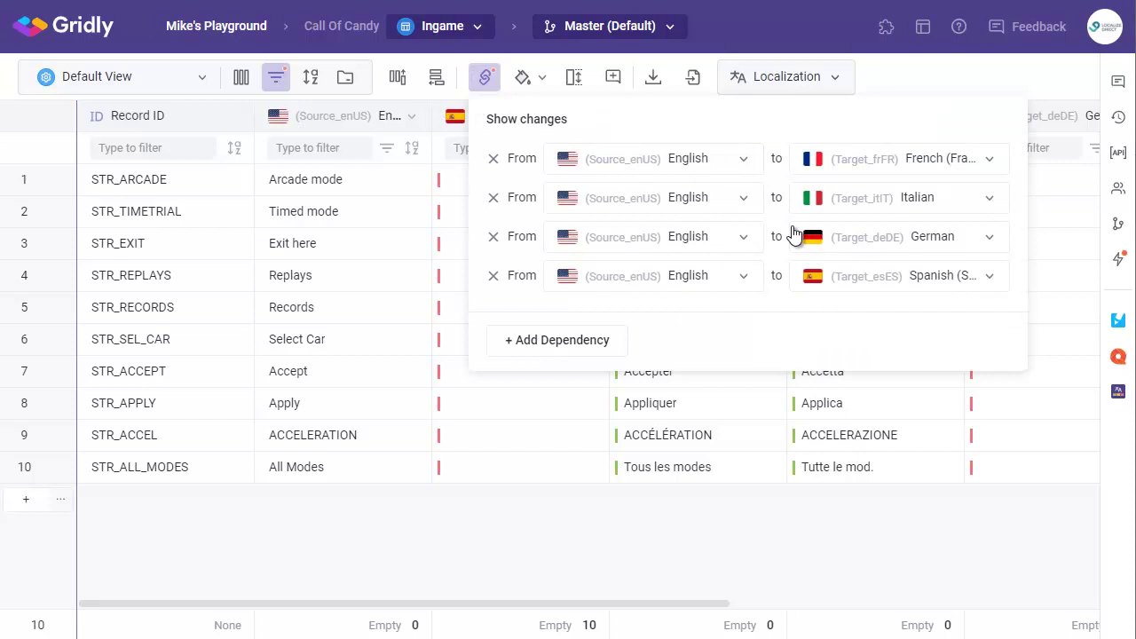
left_click(277, 85)
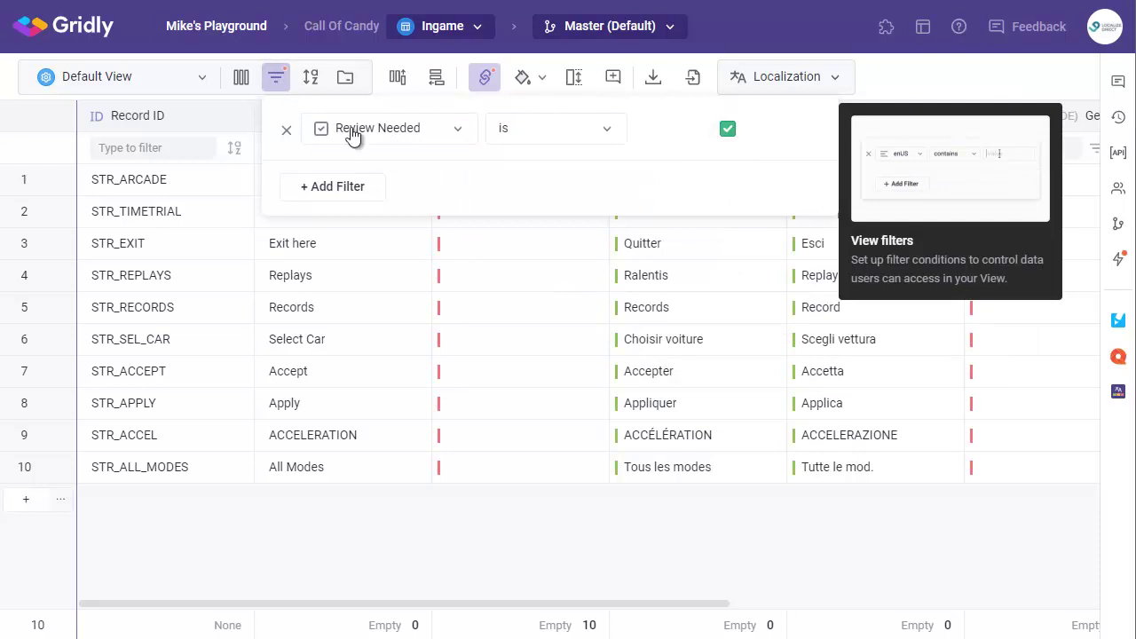
left_click(337, 275)
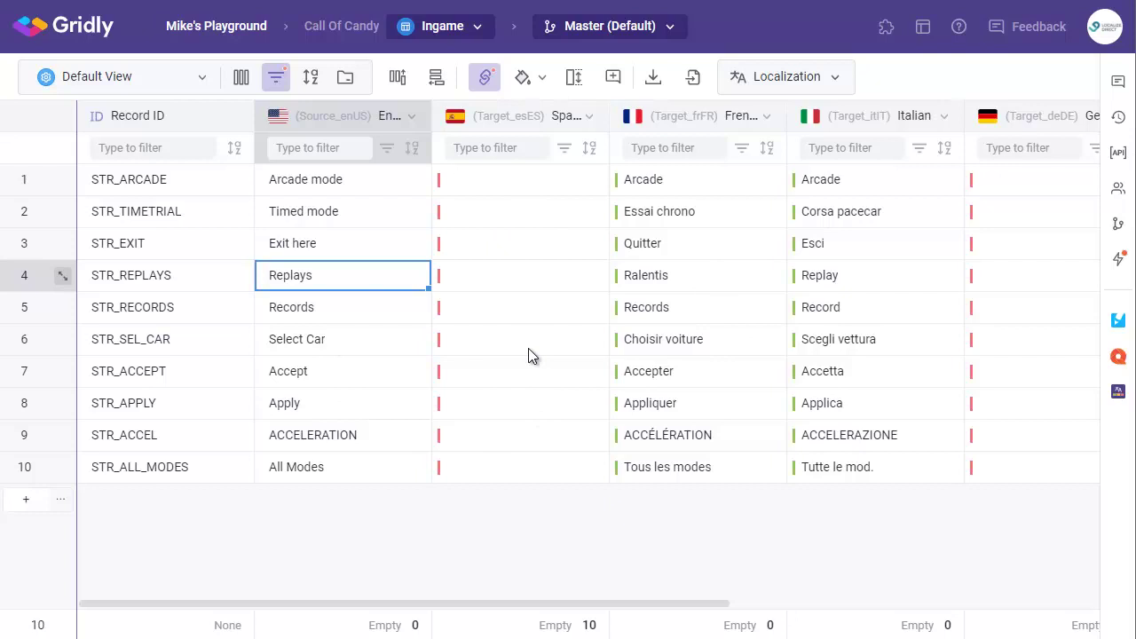
Step: Push the Ingame grid to memoQ as a new project, with English as source and Spanish as the only target language
left_click(1117, 358)
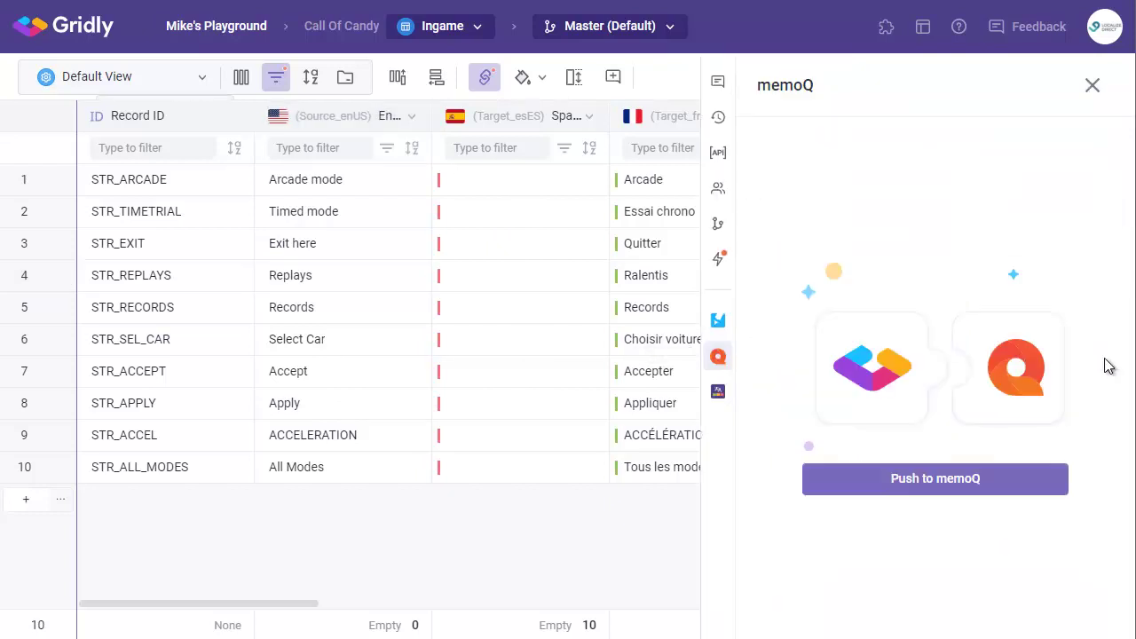
left_click(900, 480)
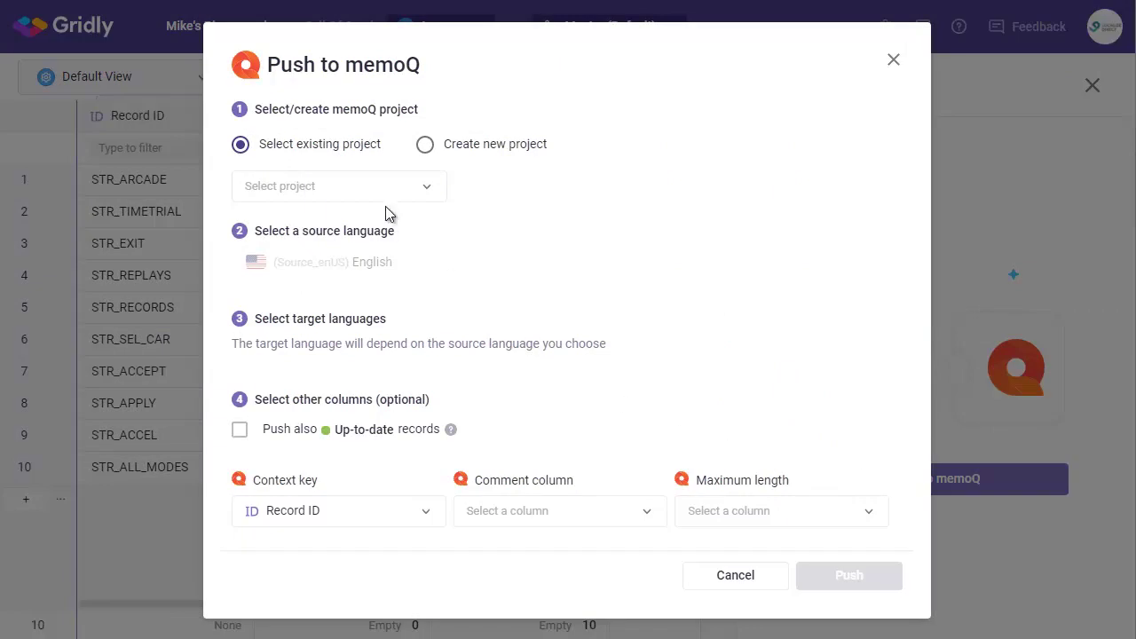
left_click(445, 146)
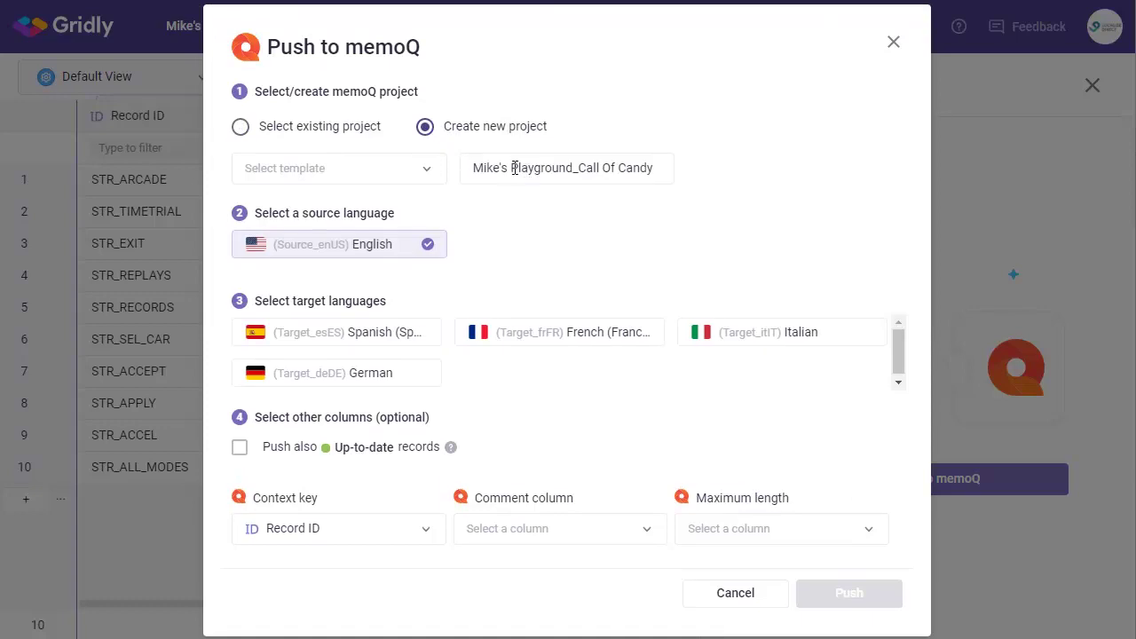
left_click(413, 175)
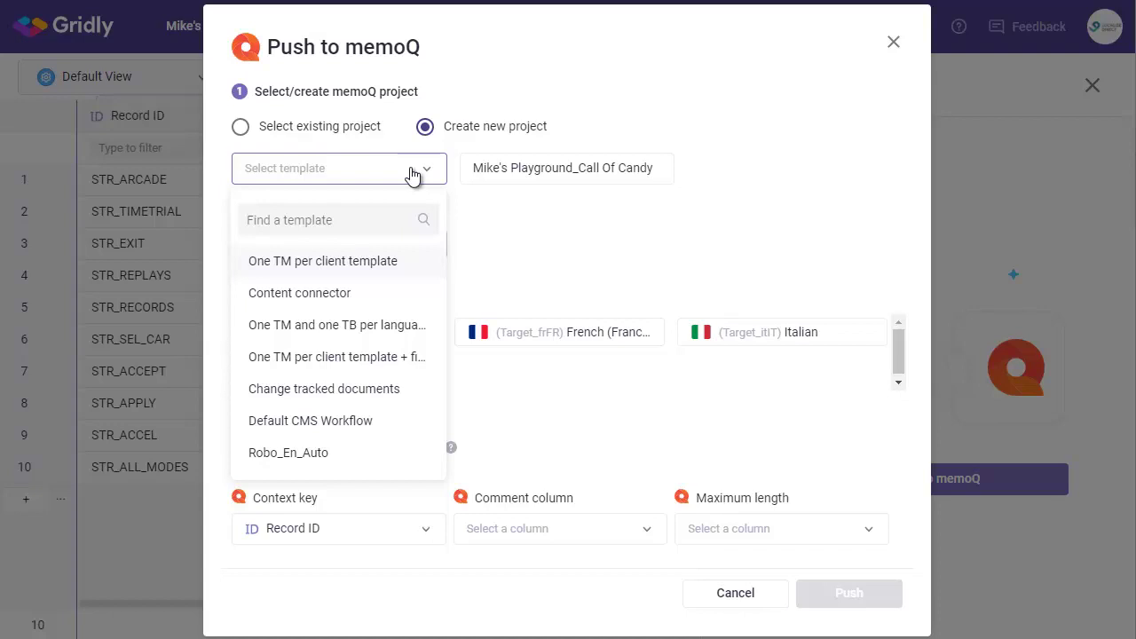
left_click(502, 211)
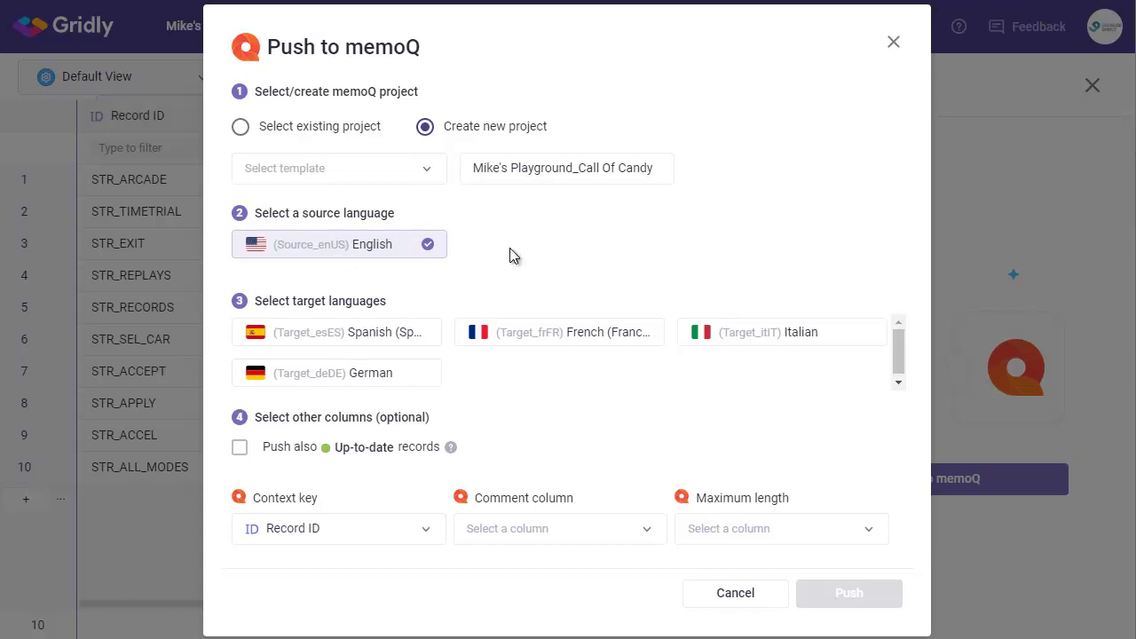
left_click(292, 332)
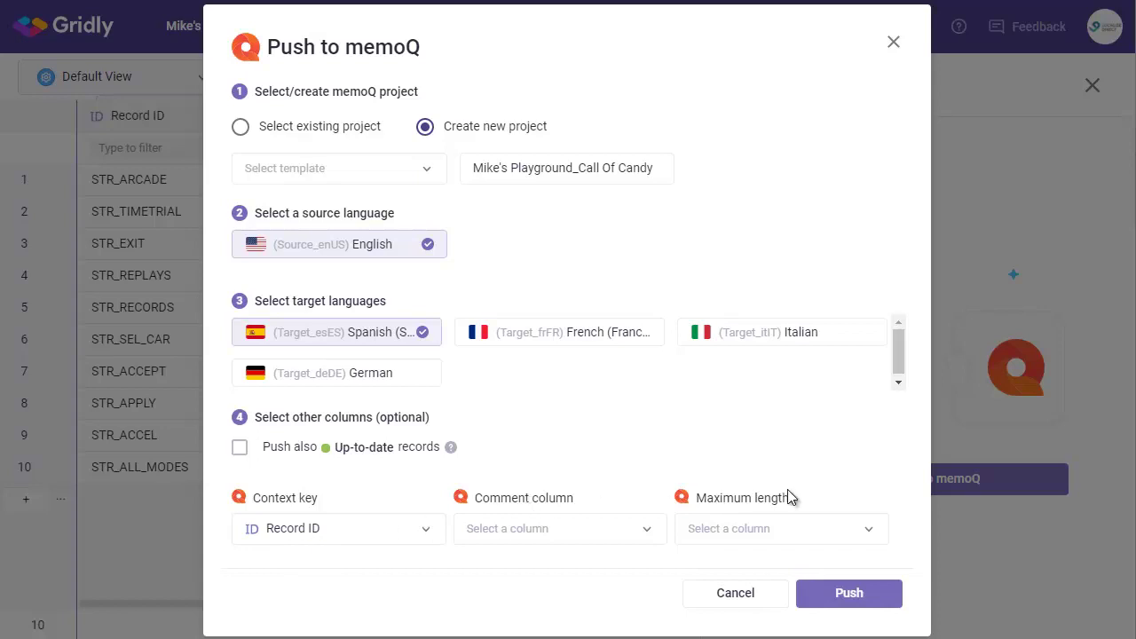
left_click(836, 597)
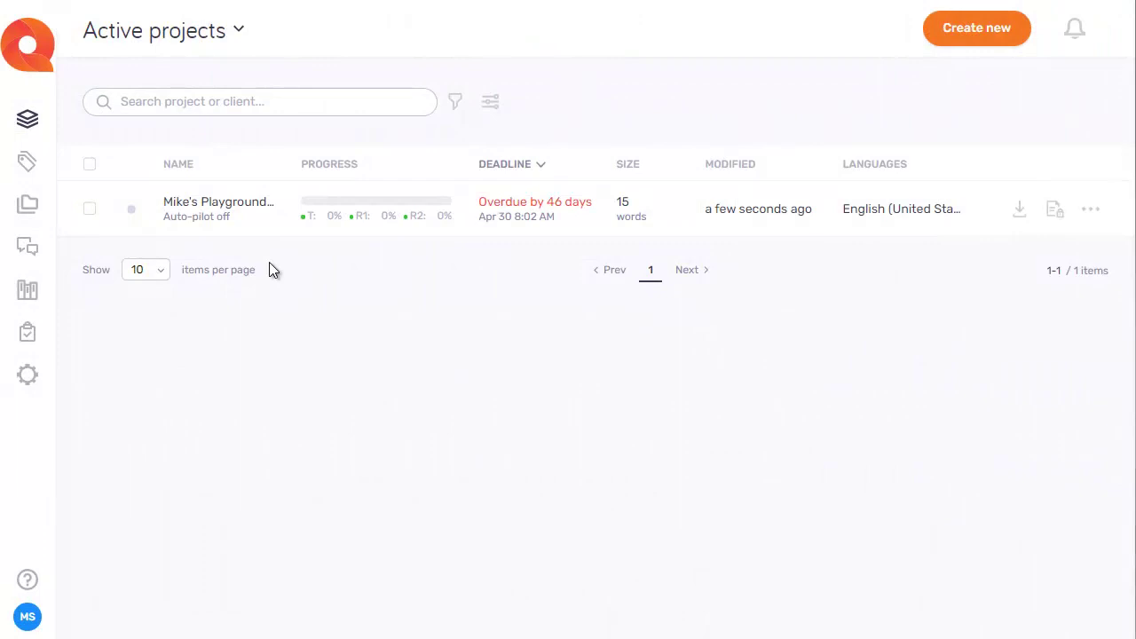
Step: Switch to memoQ's web interface, open the pushed Call Of Candy project, and assign webadmin as translator of its Spanish document
left_click(210, 210)
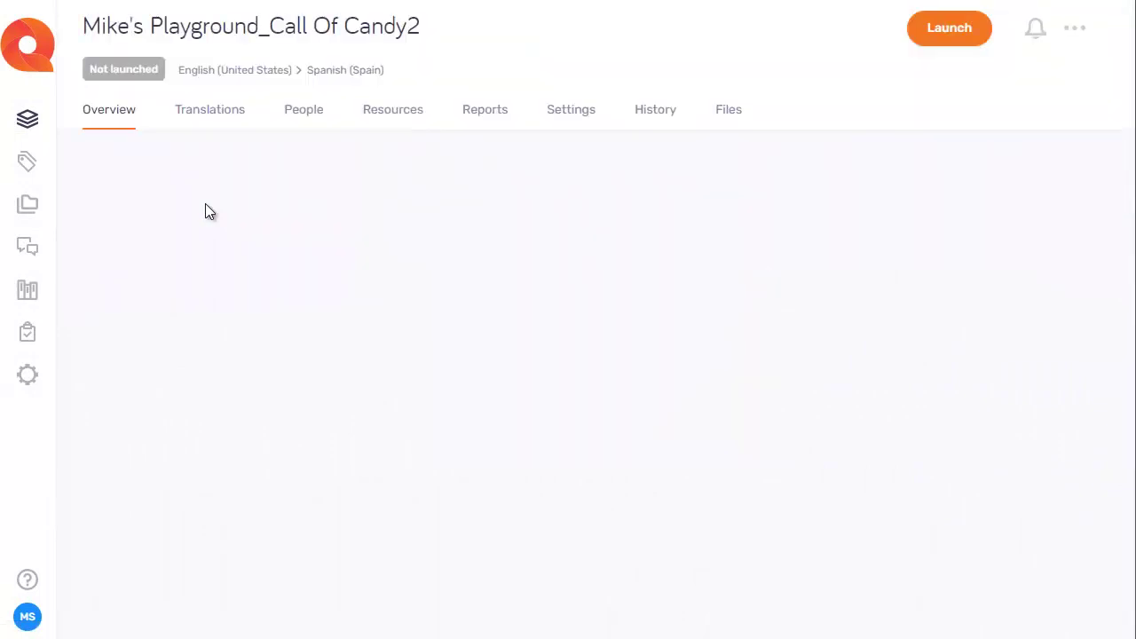
left_click(195, 112)
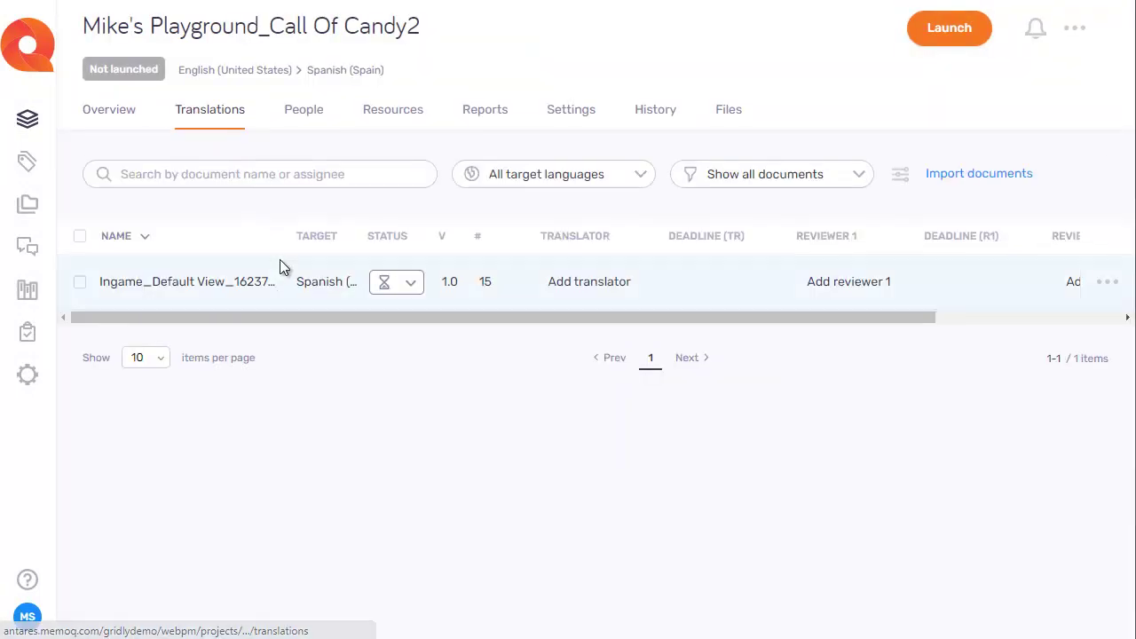
left_click(581, 281)
left_click(713, 302)
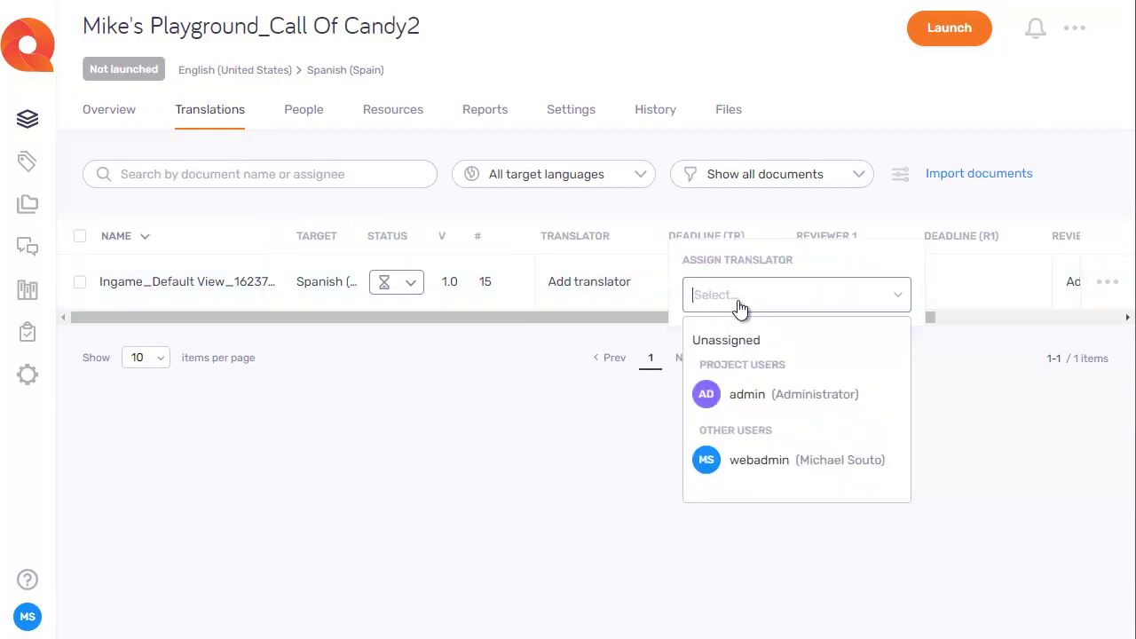
left_click(745, 469)
left_click(722, 382)
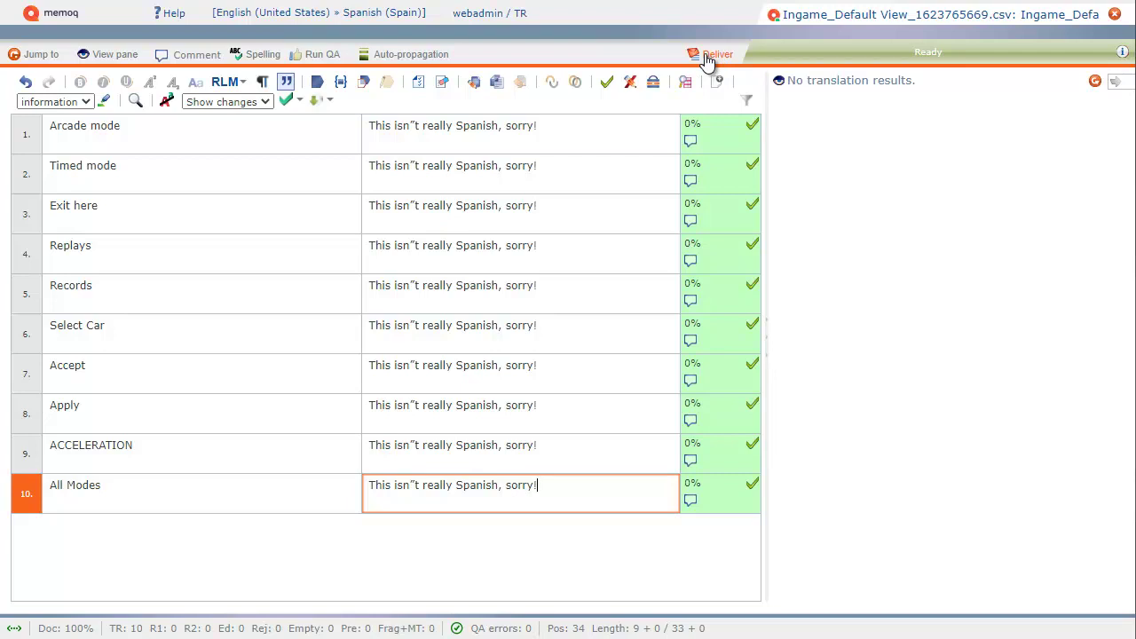
Step: Deliver the translated Spanish document from the memoQ web editor
left_click(707, 55)
left_click(727, 374)
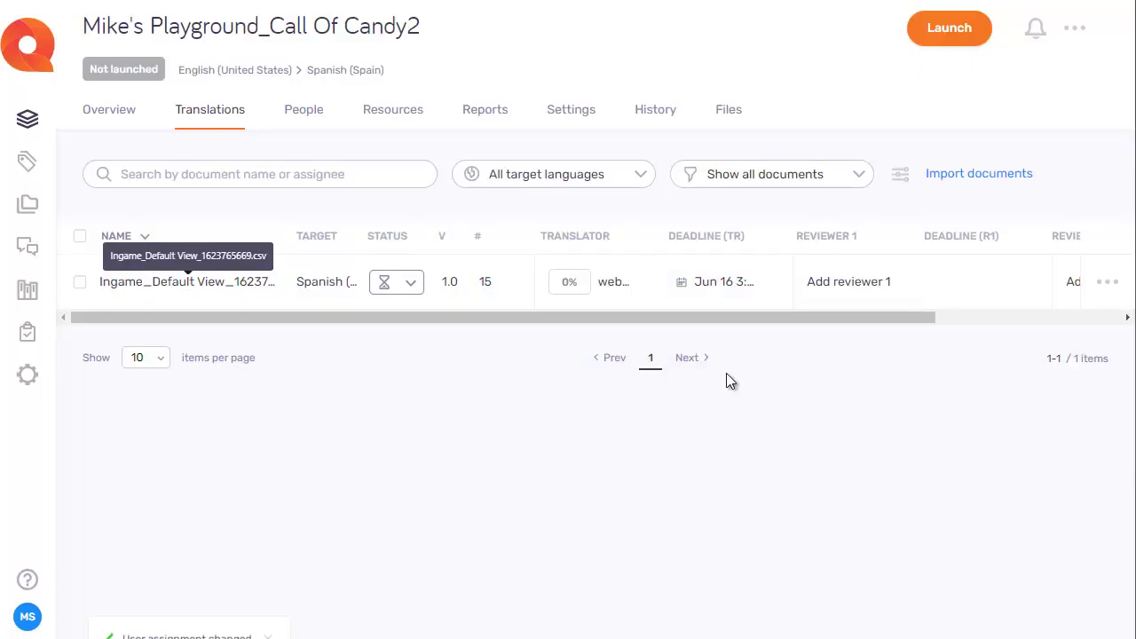